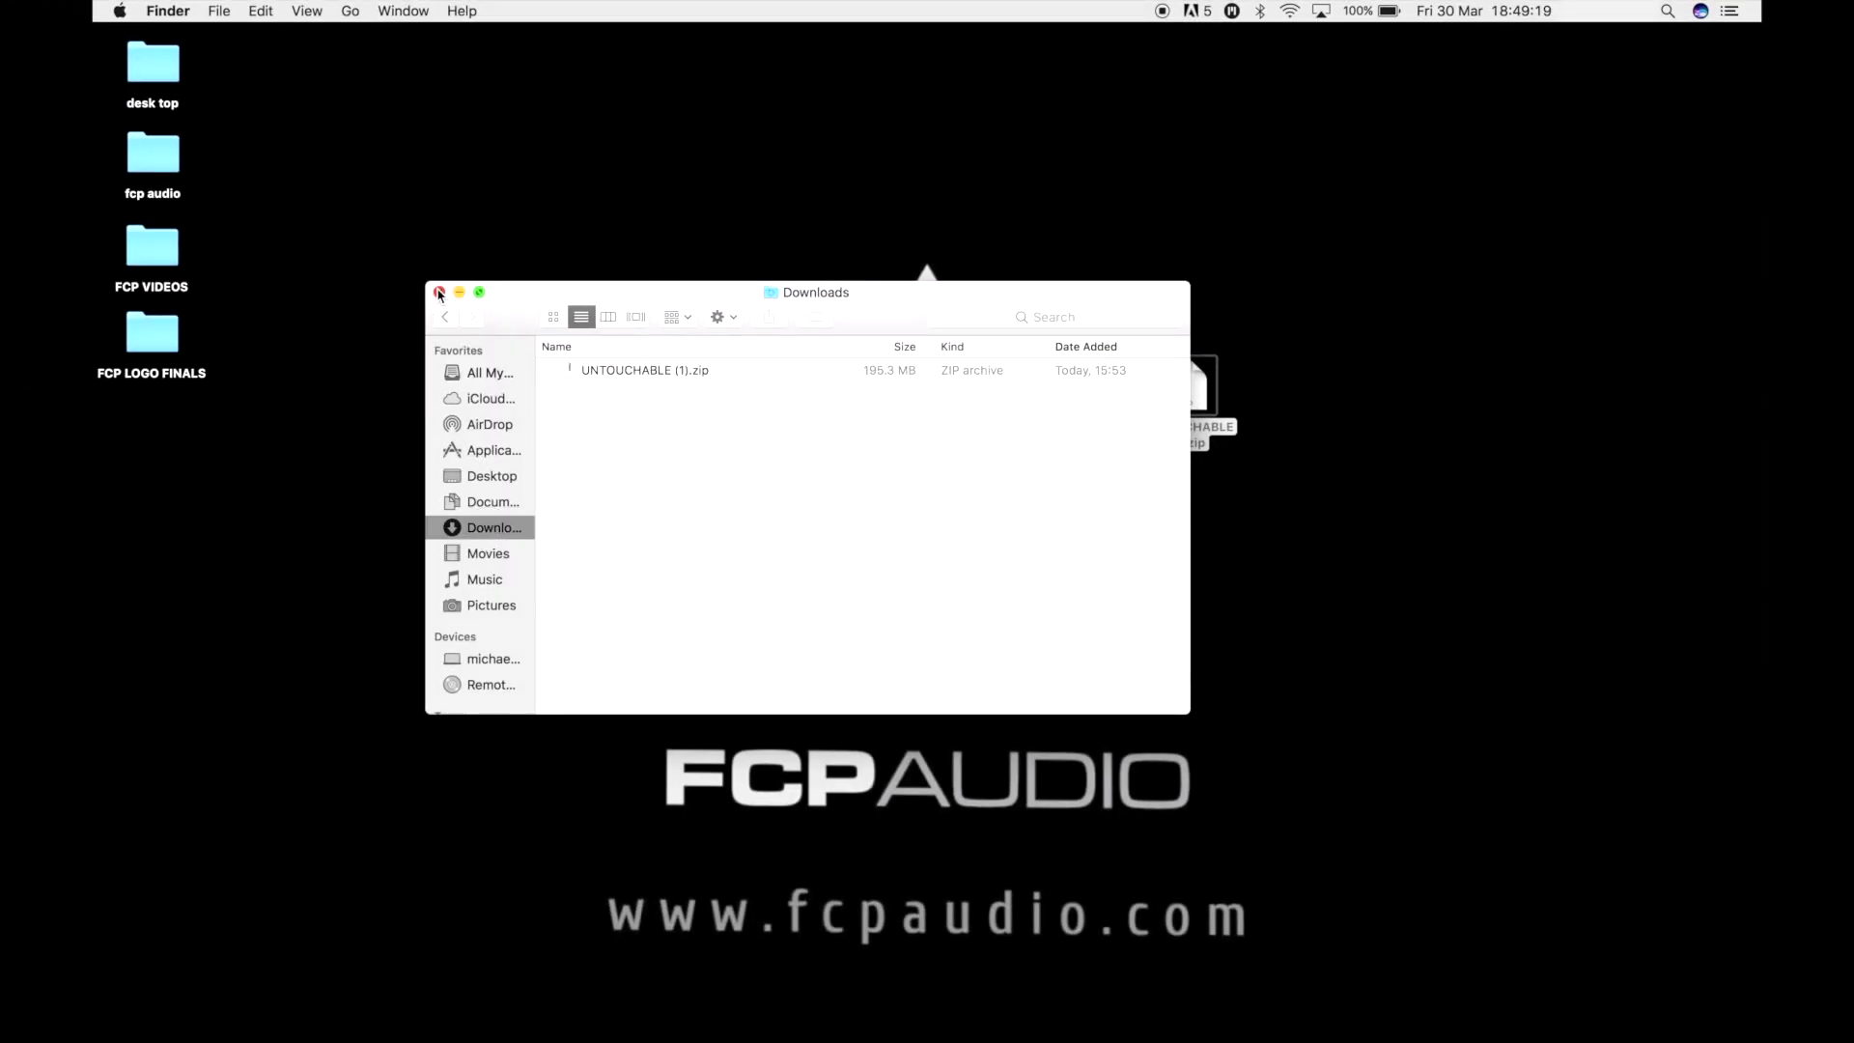
Close the Downloads window and extract UNTOUCHABLE (1).zip on the desktop.
left_click(438, 294)
double_click(1188, 391)
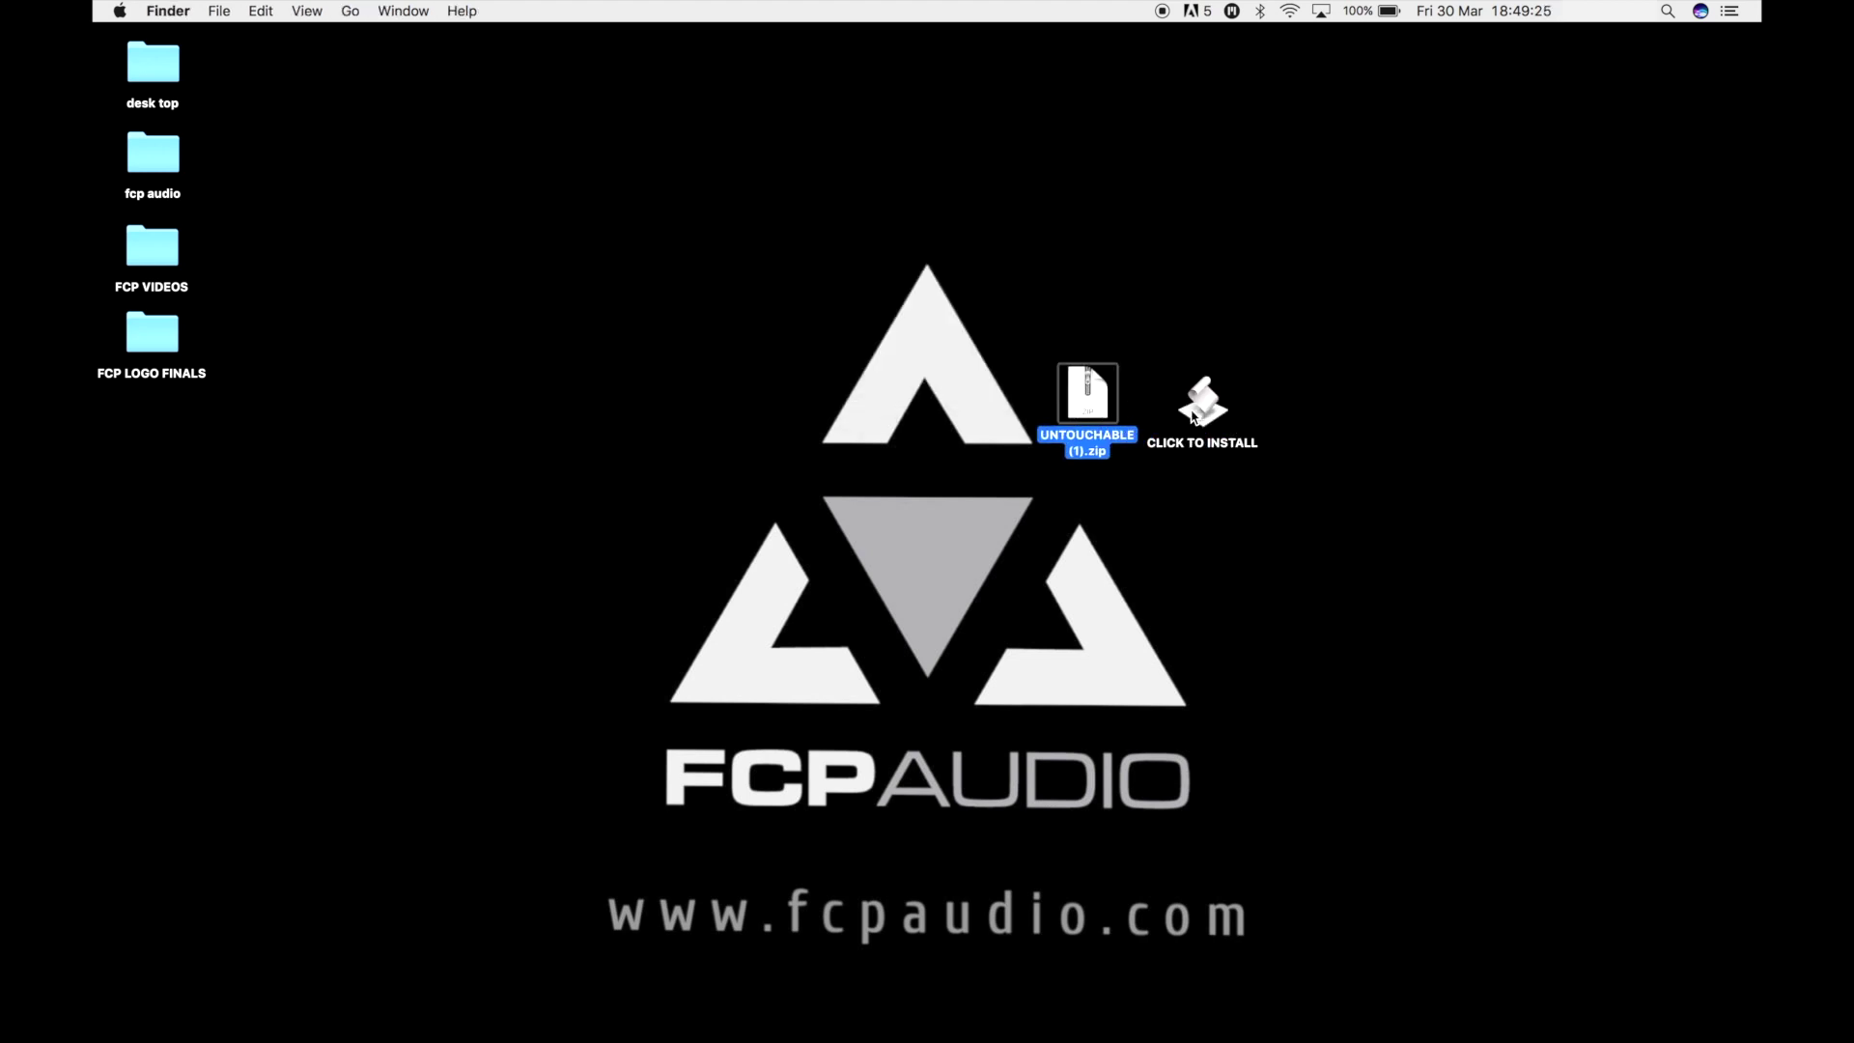
Run the CLICK TO INSTALL installer, approve it with the admin password, and acknowledge success.
left_click(1201, 416)
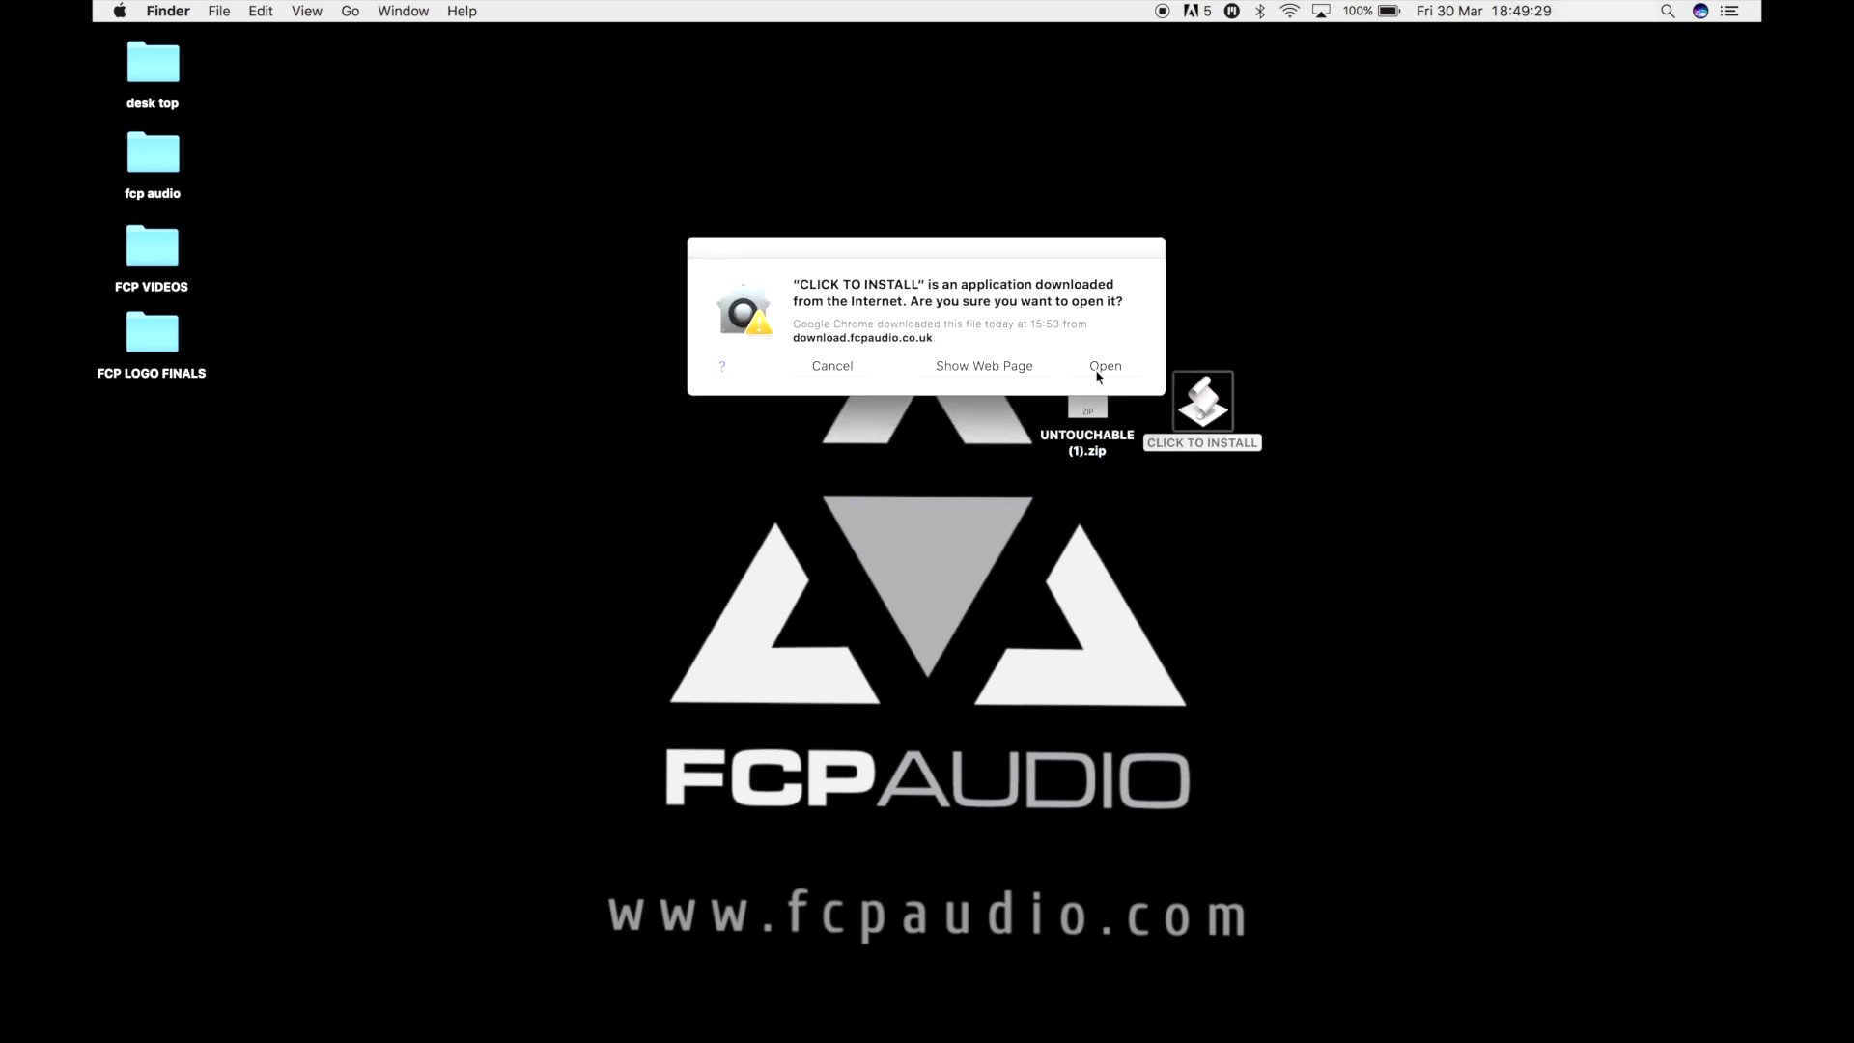
left_click(1096, 369)
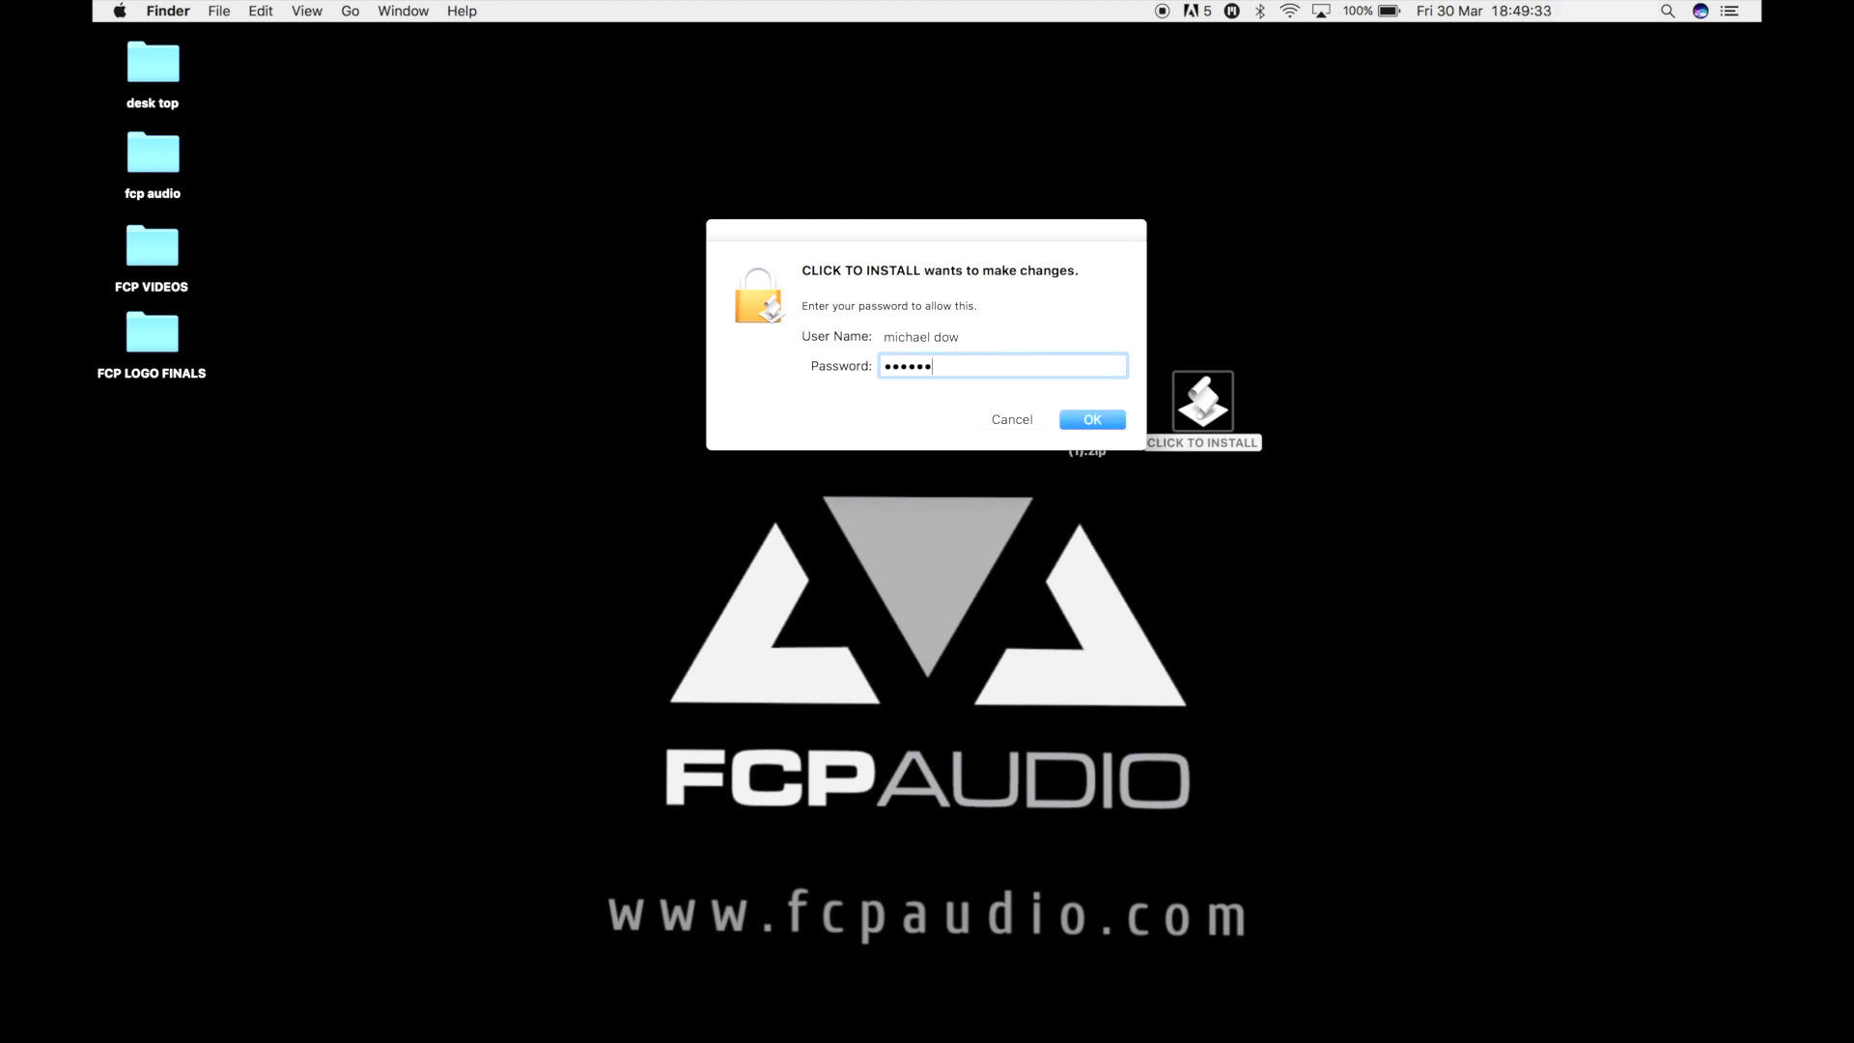
key("Return")
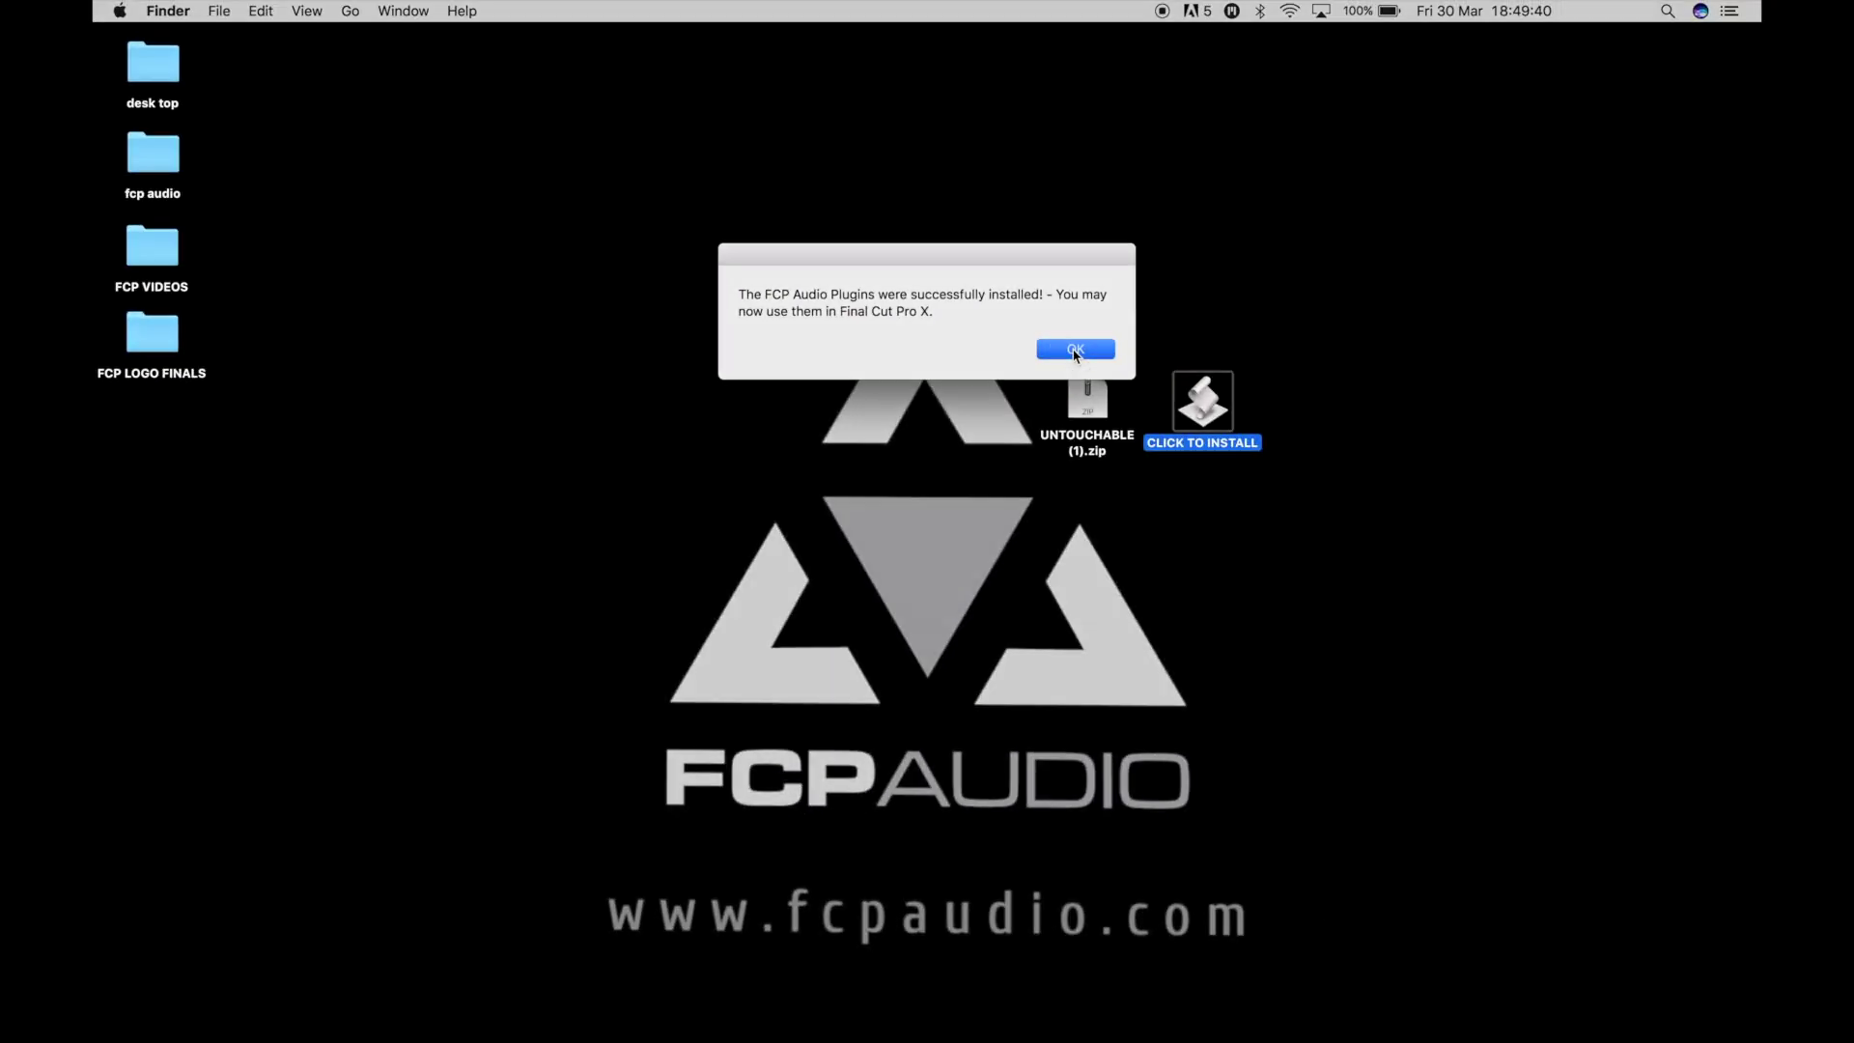
left_click(1075, 350)
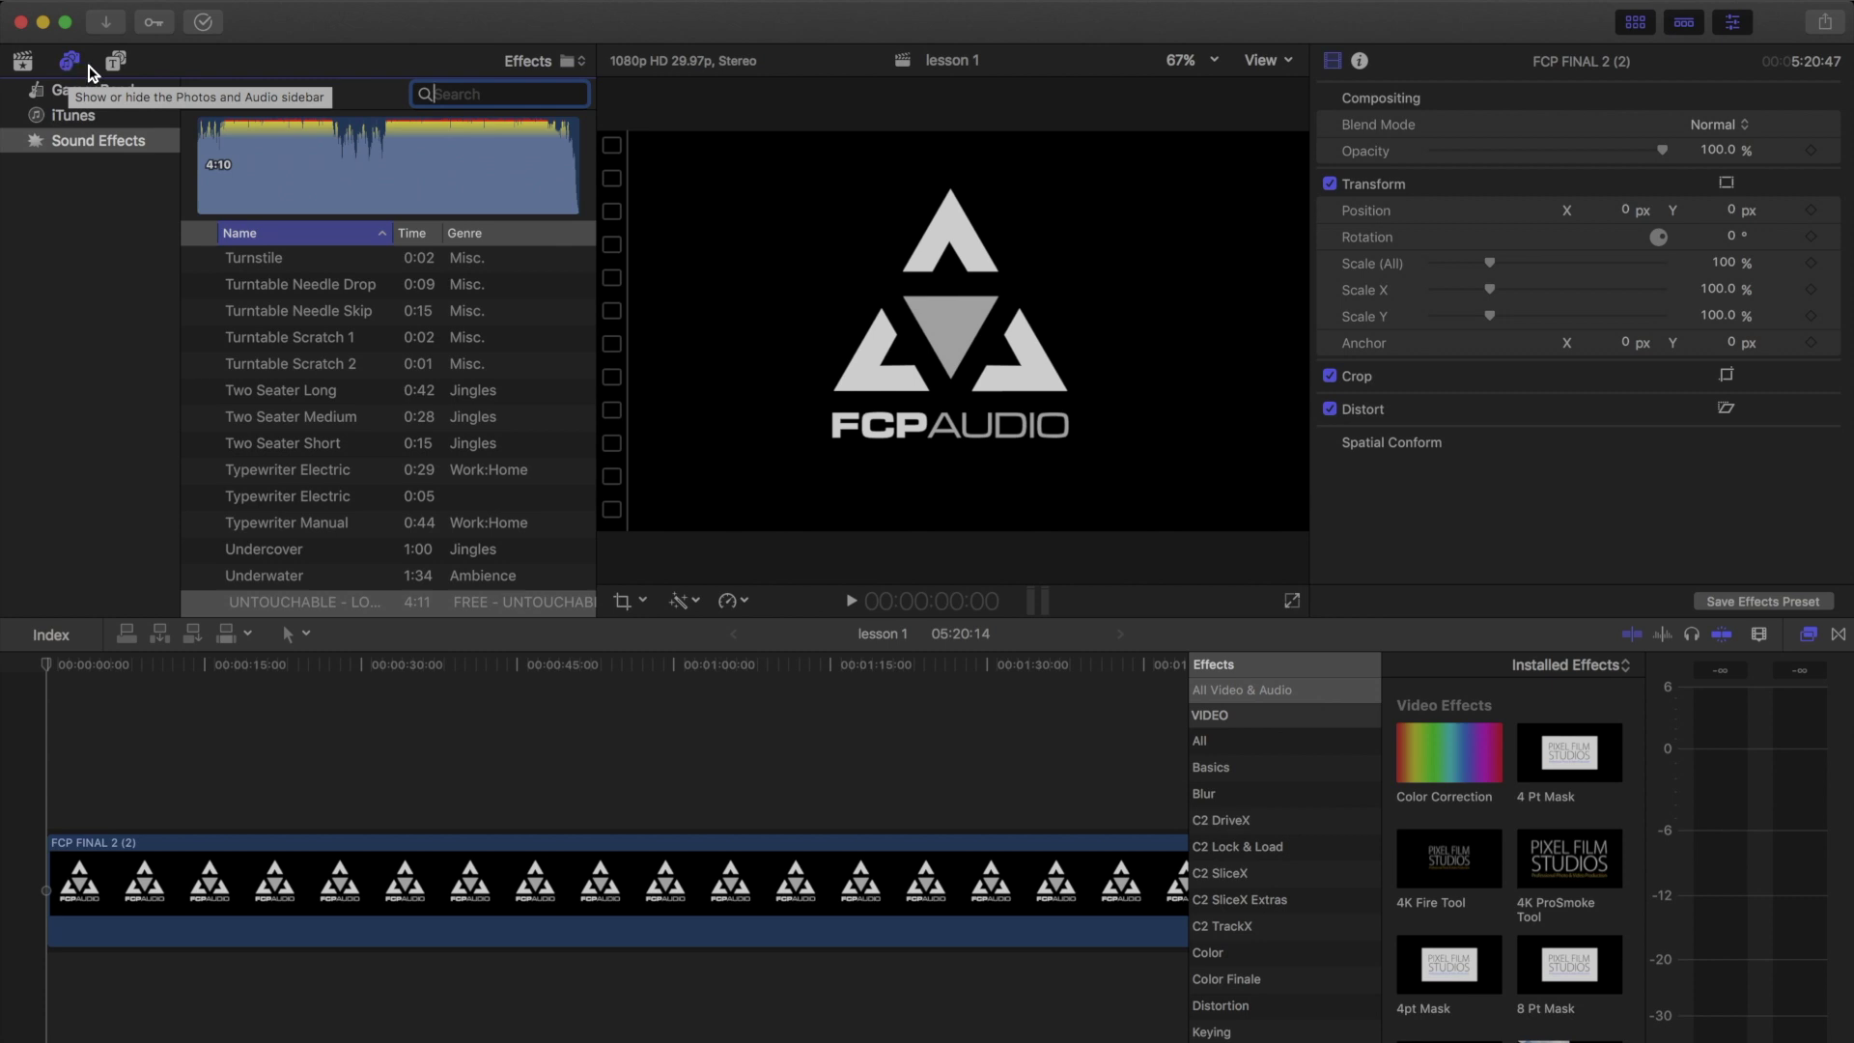
Pick FREE - UNTOUCHABLE from the Sound Effects folder popup.
left_click(579, 60)
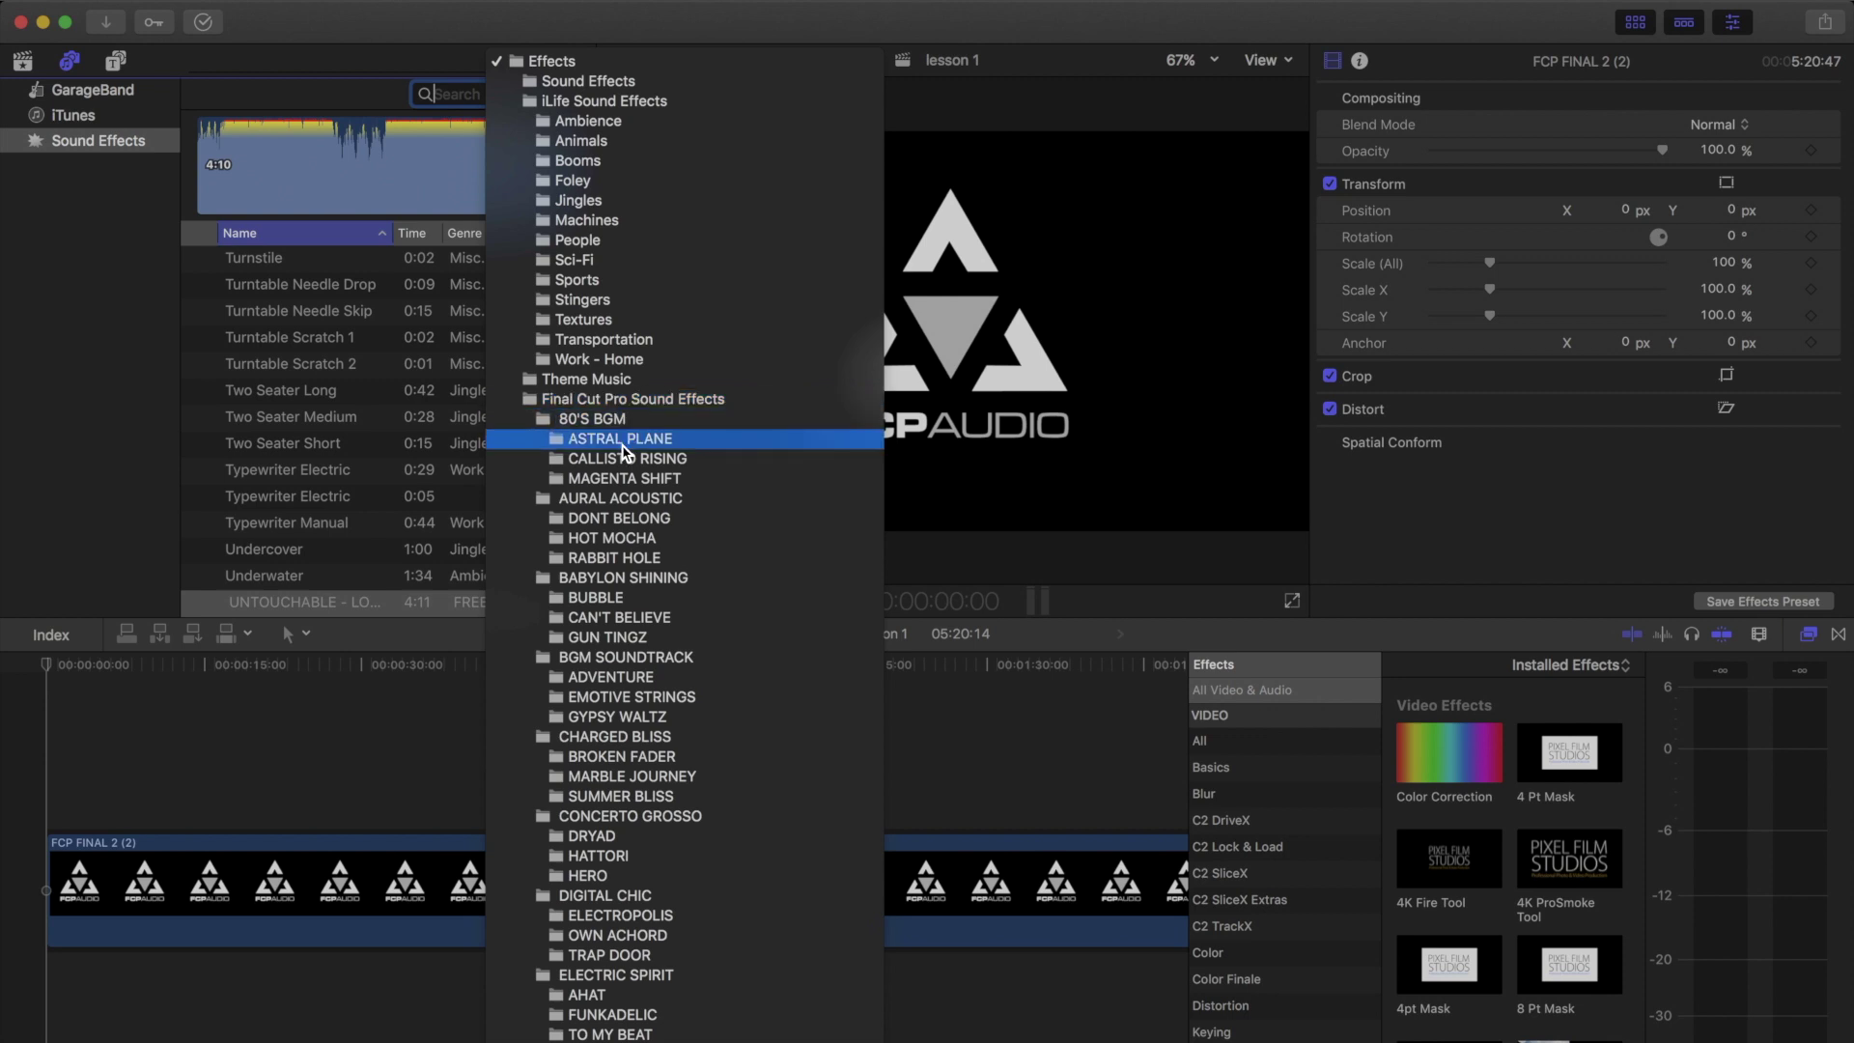
scroll(632, 421, "down", 1)
scroll(629, 435, "down", 3)
scroll(623, 449, "down", 2)
scroll(623, 452, "down", 1)
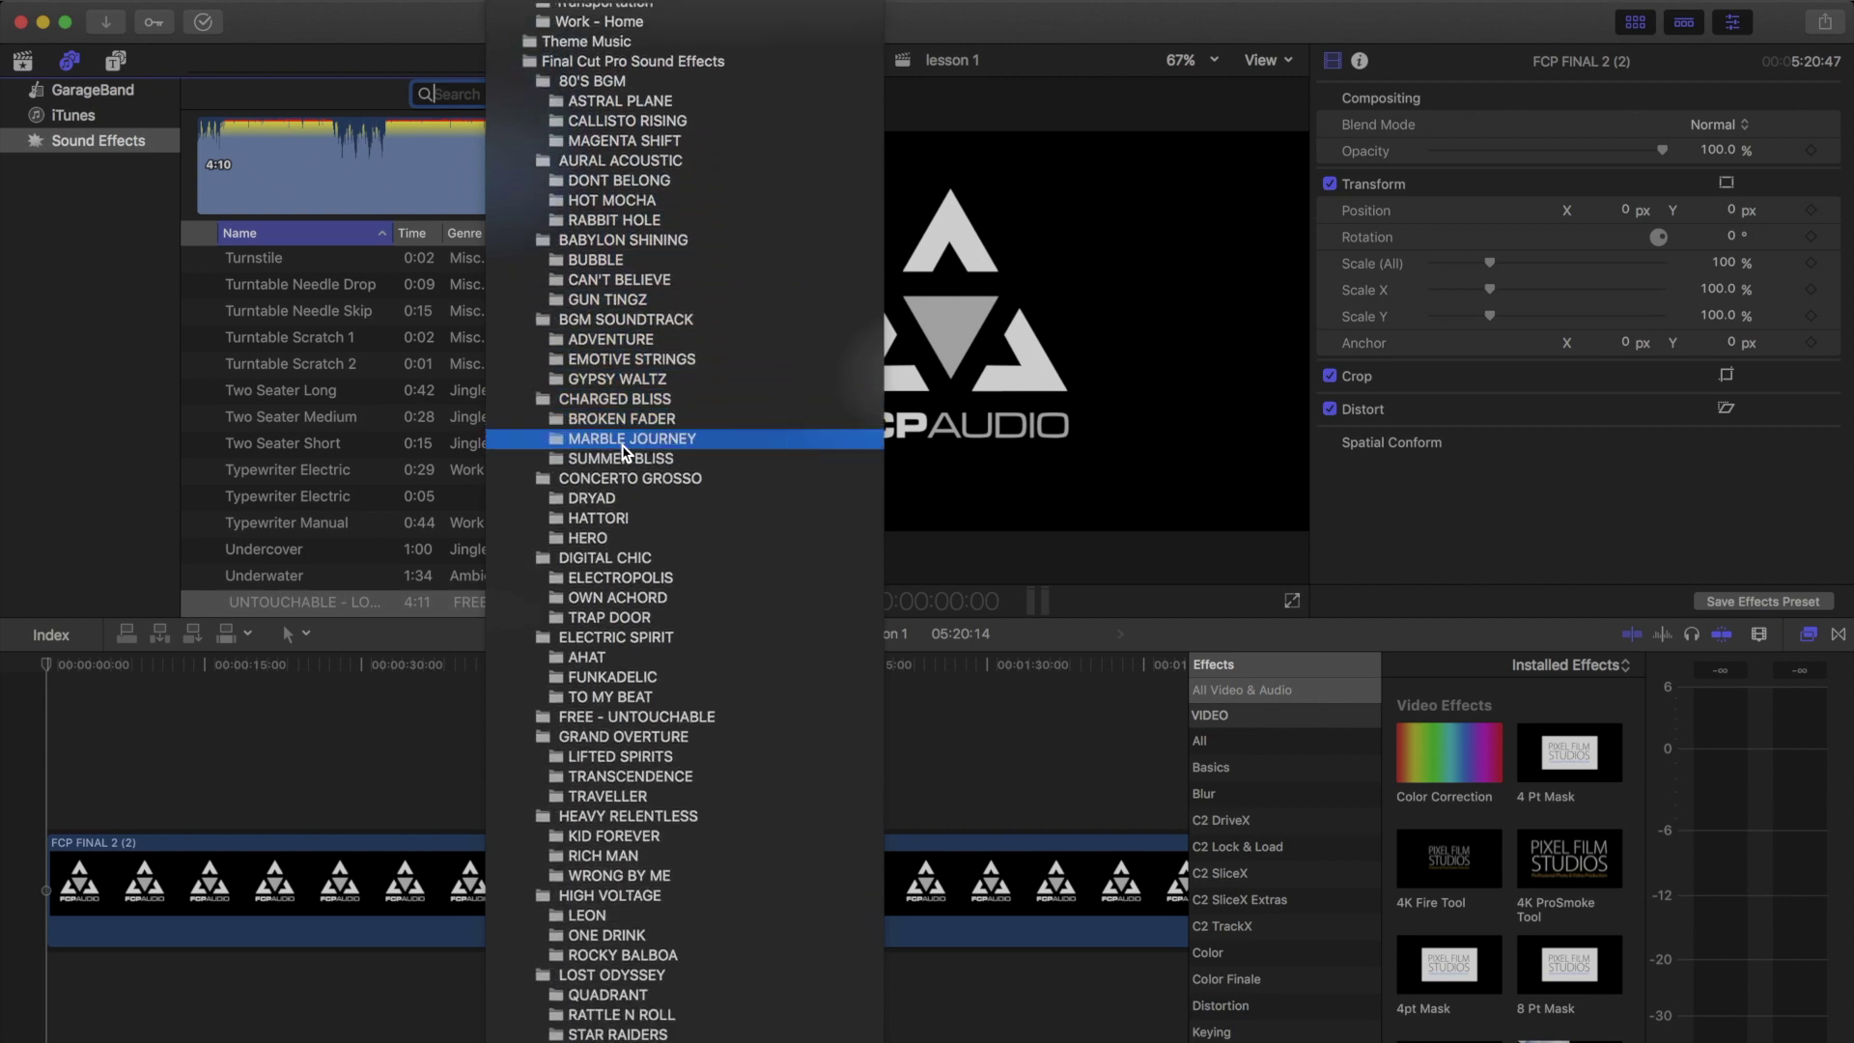
scroll(622, 452, "down", 1)
scroll(623, 451, "down", 3)
scroll(623, 452, "down", 2)
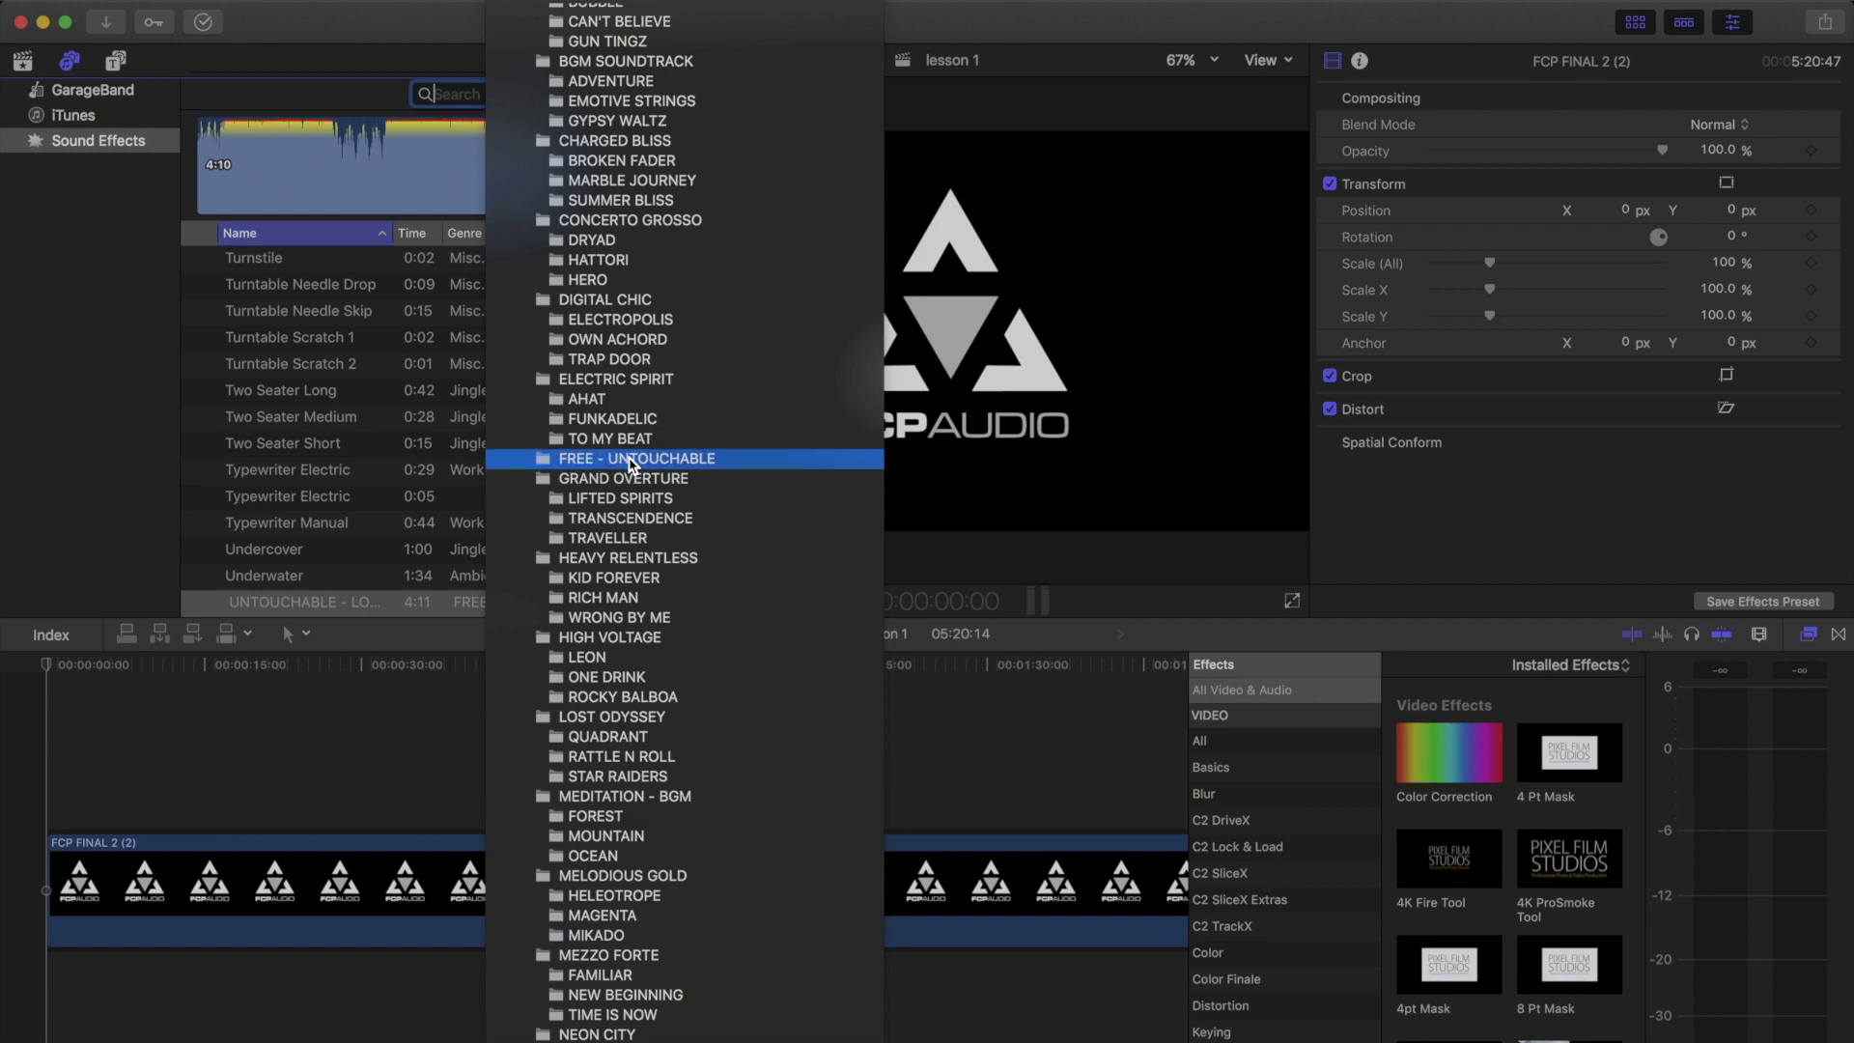
left_click(632, 460)
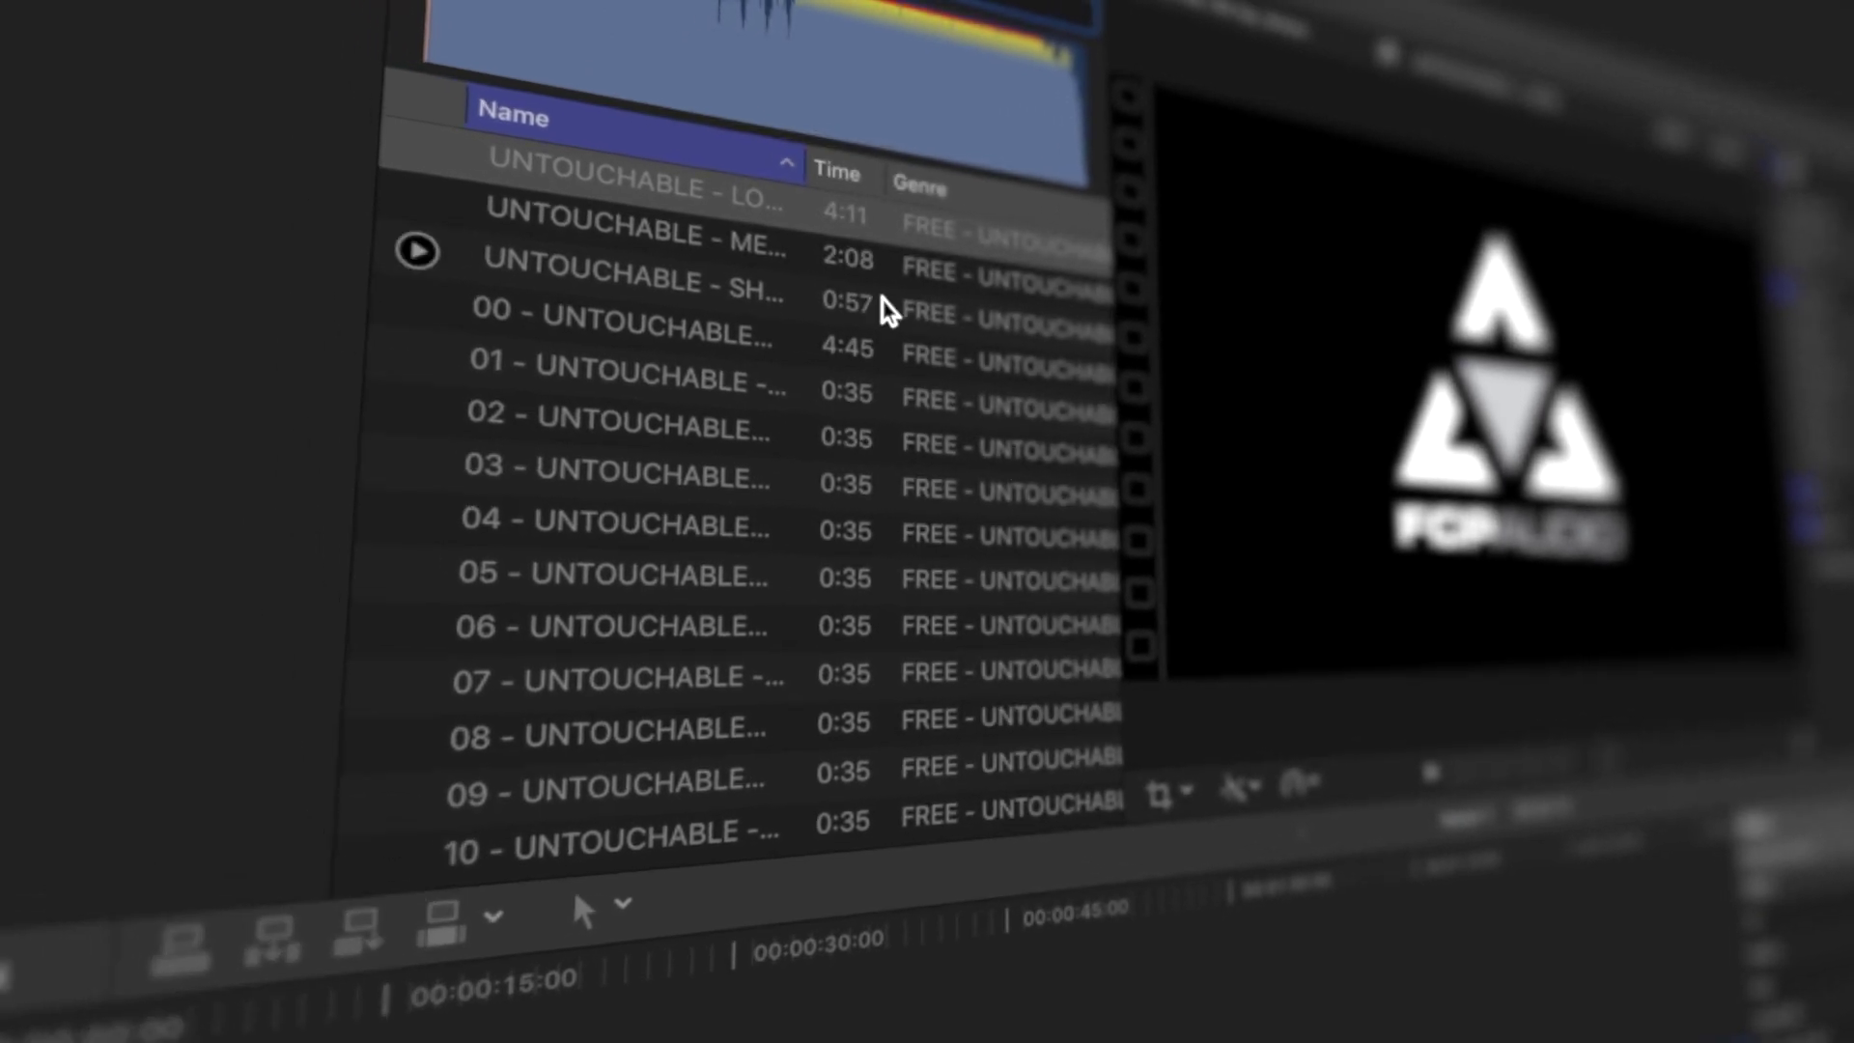
Widen the Name column so the UNTOUCHABLE track names show in full.
left_click_drag(802, 184, 1056, 257)
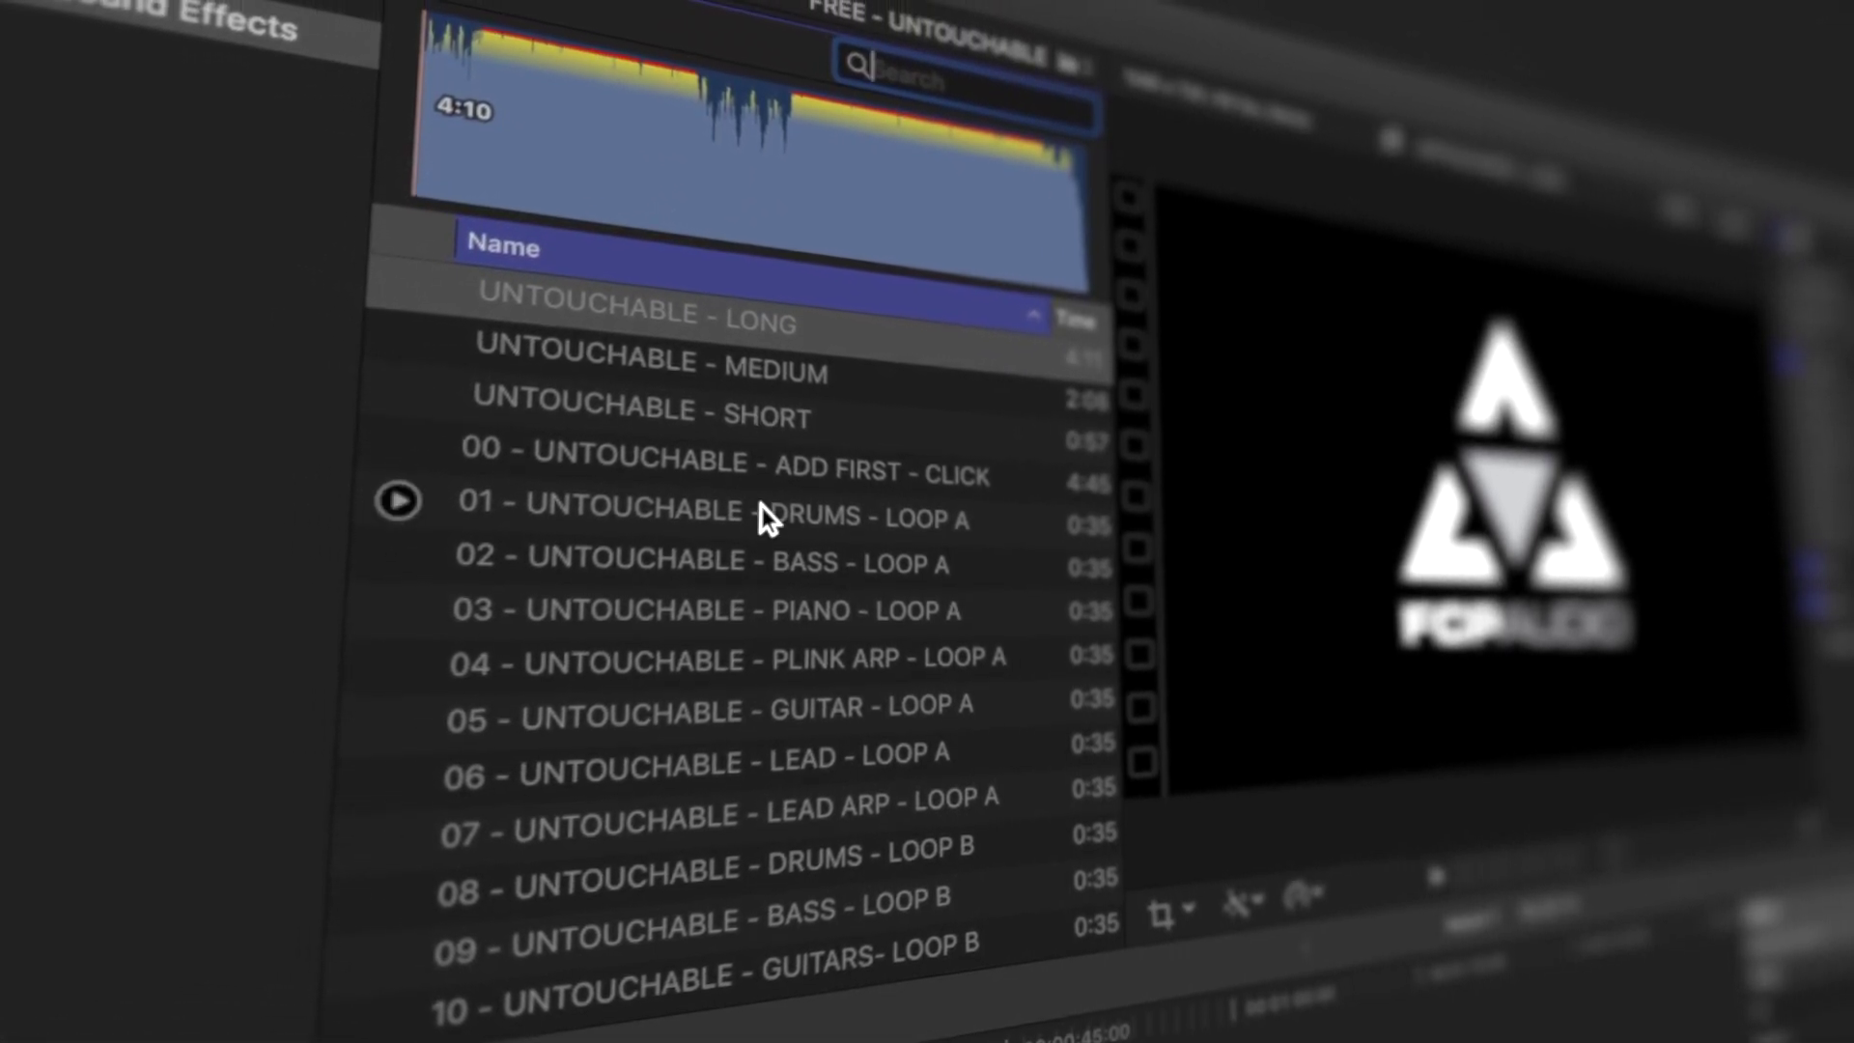
scroll(763, 607, "down", 1)
scroll(764, 612, "down", 2)
scroll(763, 621, "down", 1)
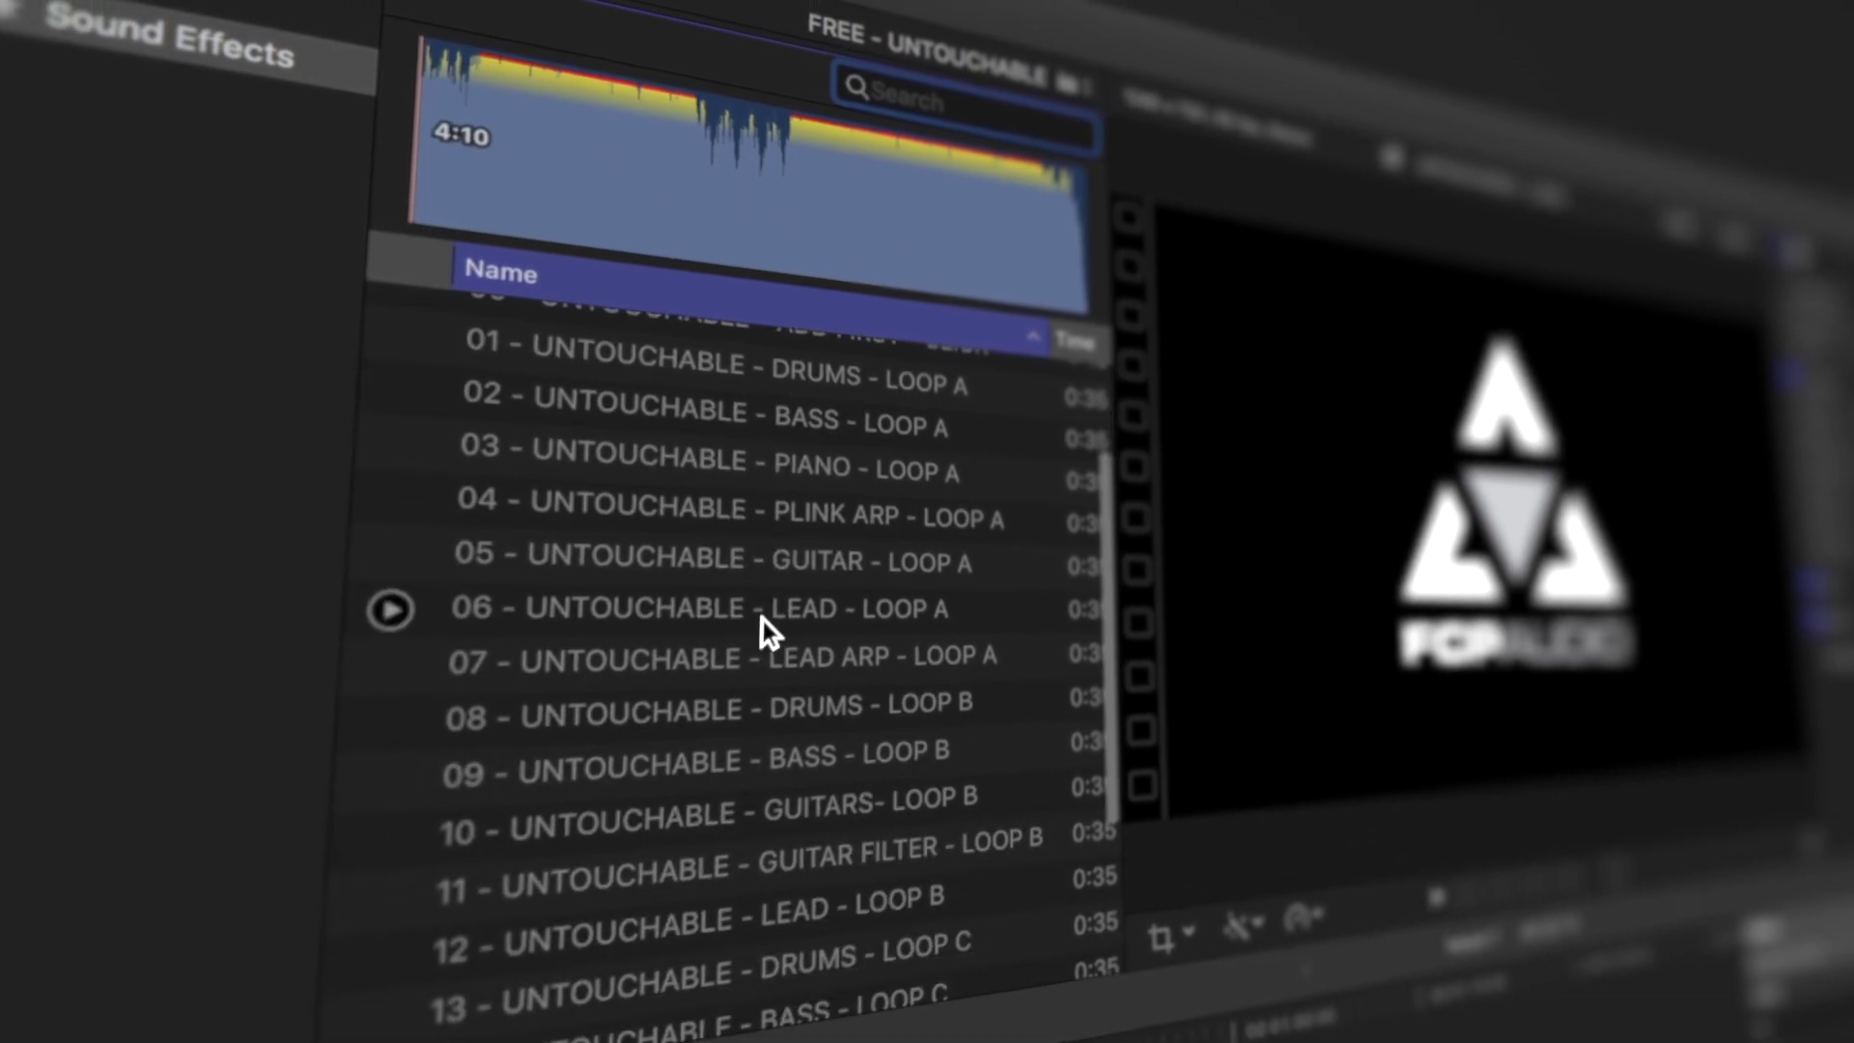
scroll(762, 623, "down", 2)
scroll(762, 631, "down", 1)
scroll(762, 642, "up", 4)
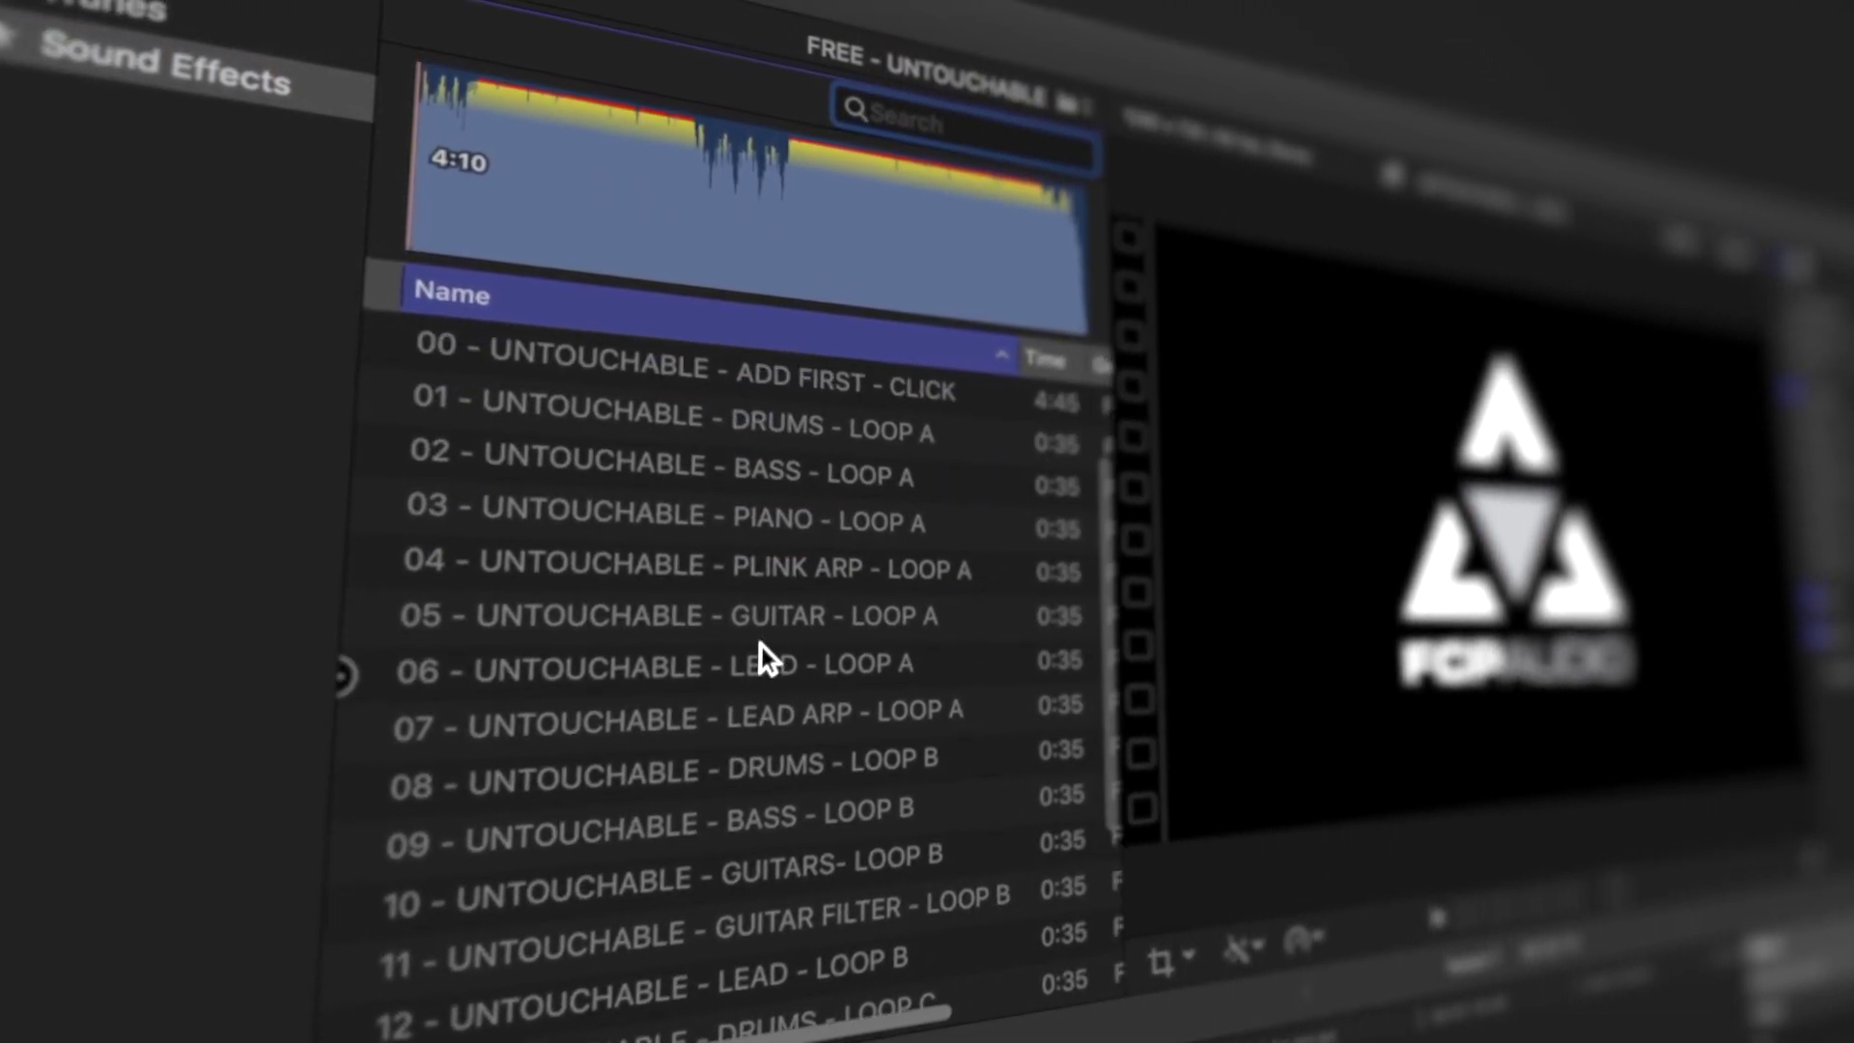
scroll(758, 657, "up", 1)
scroll(758, 667, "up", 1)
scroll(745, 676, "up", 1)
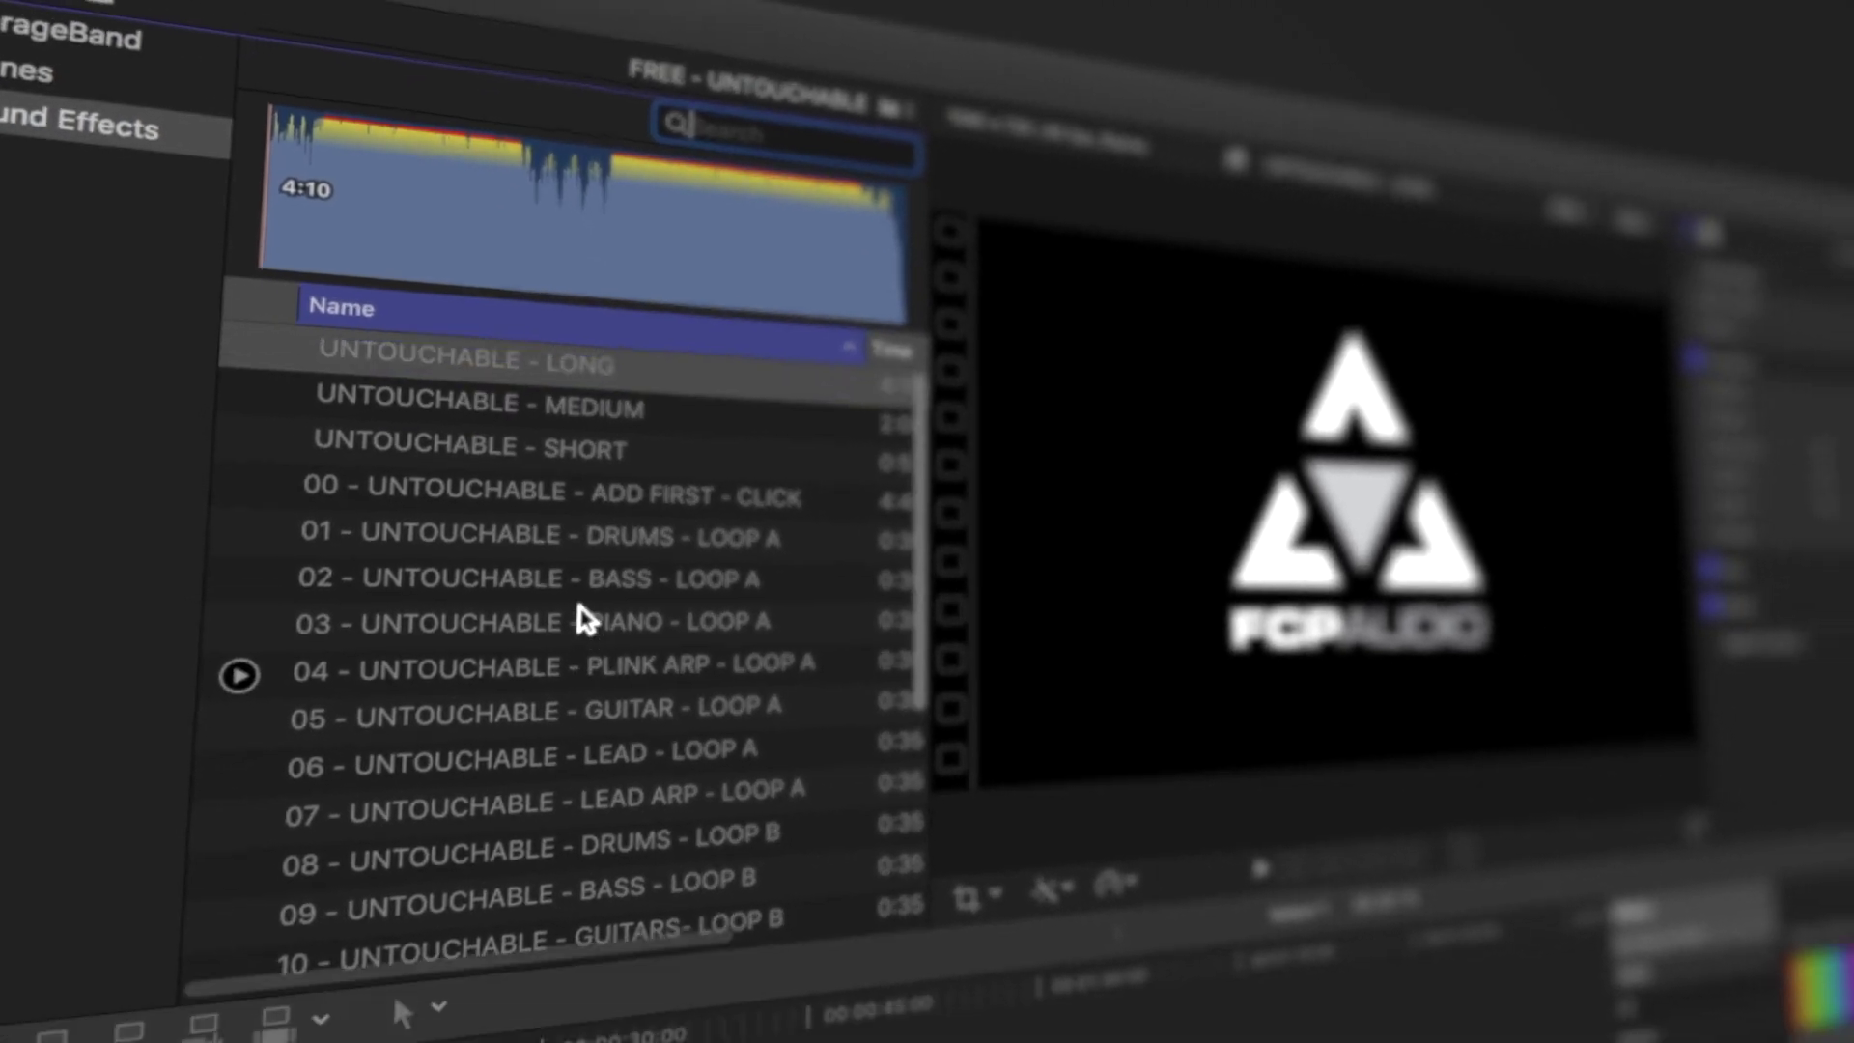